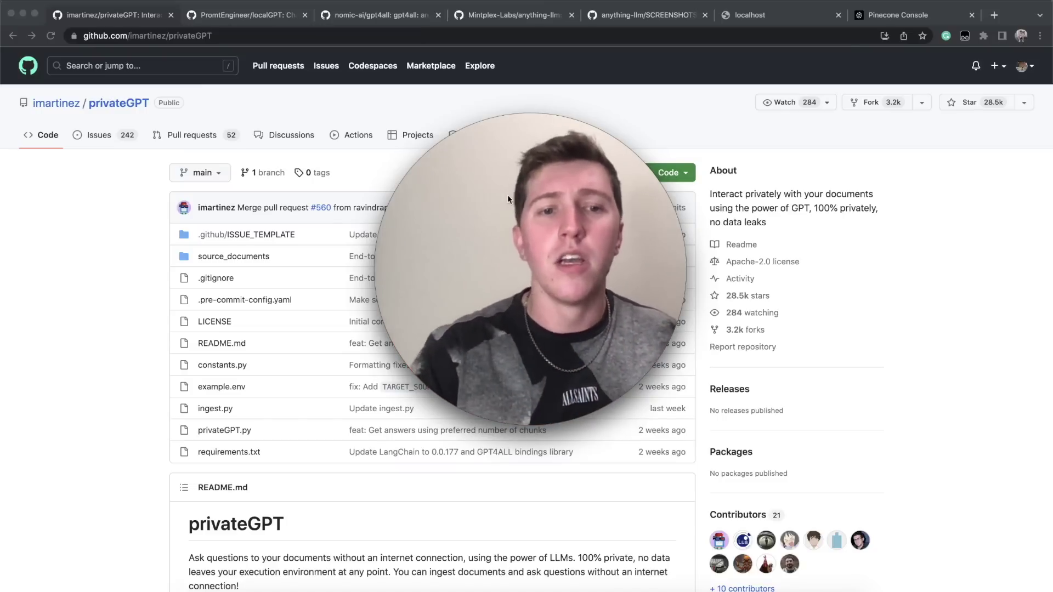
# Look over the GitHub repositories for privateGPT, localGPT and gpt4all, ending on anything-llm.
pyautogui.scroll(-3, 280, 372)
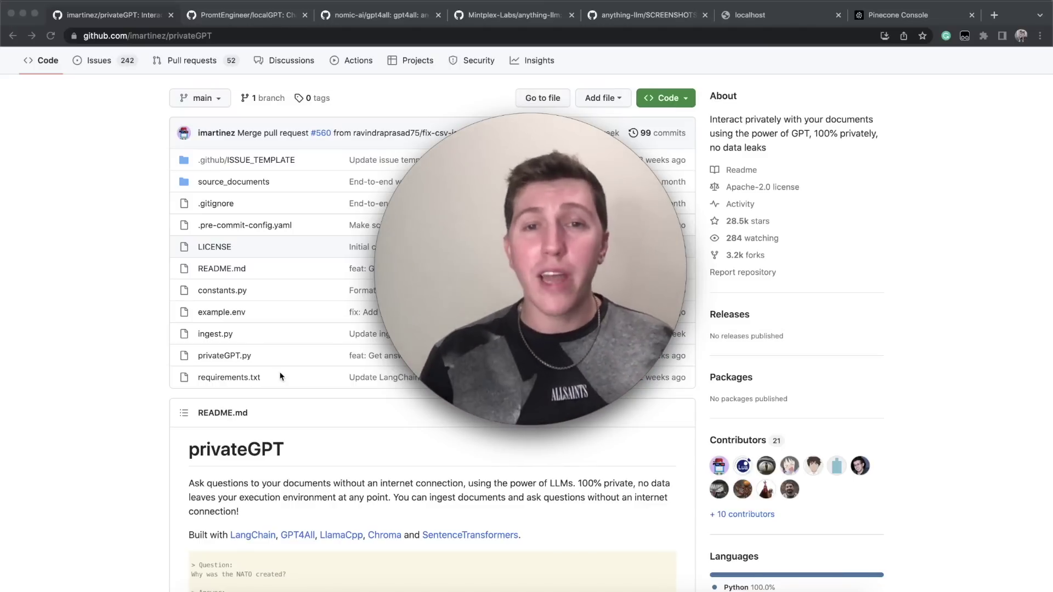
pyautogui.hotkey('ctrl', 'Tab')
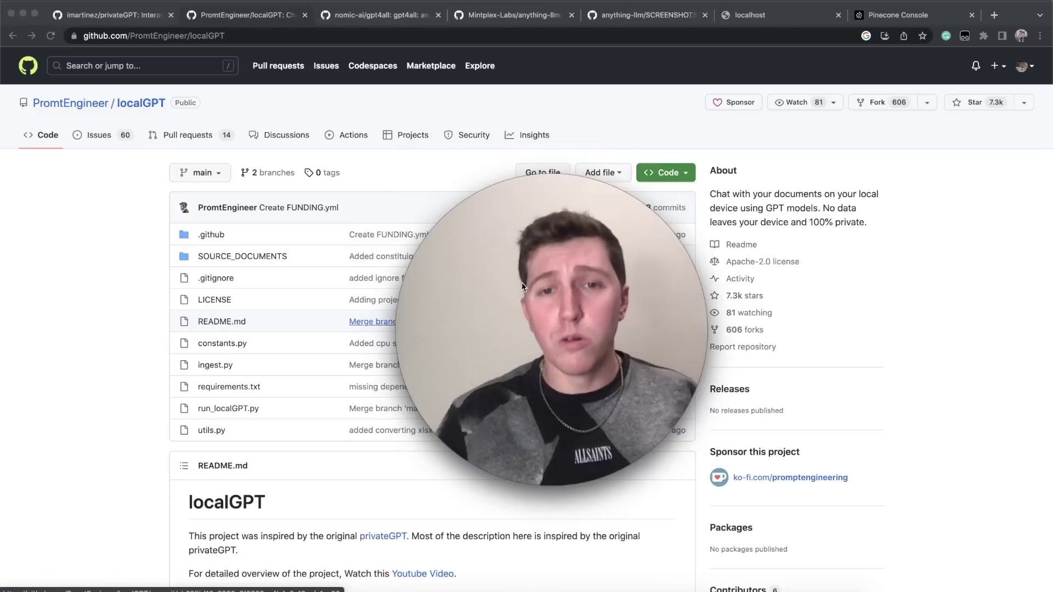
pyautogui.scroll(-2, 90, 370)
pyautogui.scroll(3, 87, 371)
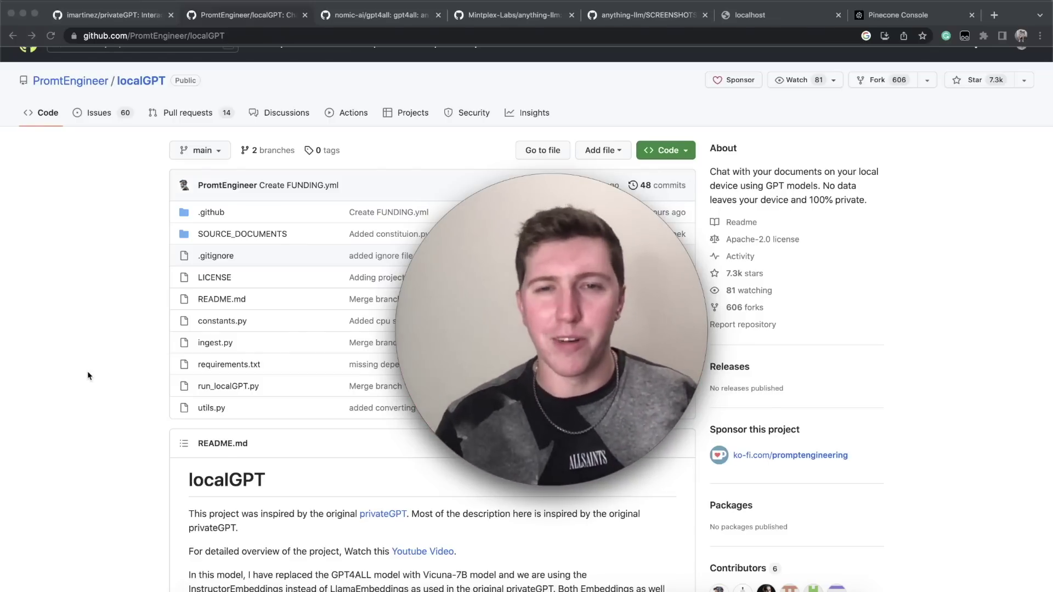
pyautogui.hotkey('ctrl', 'Tab')
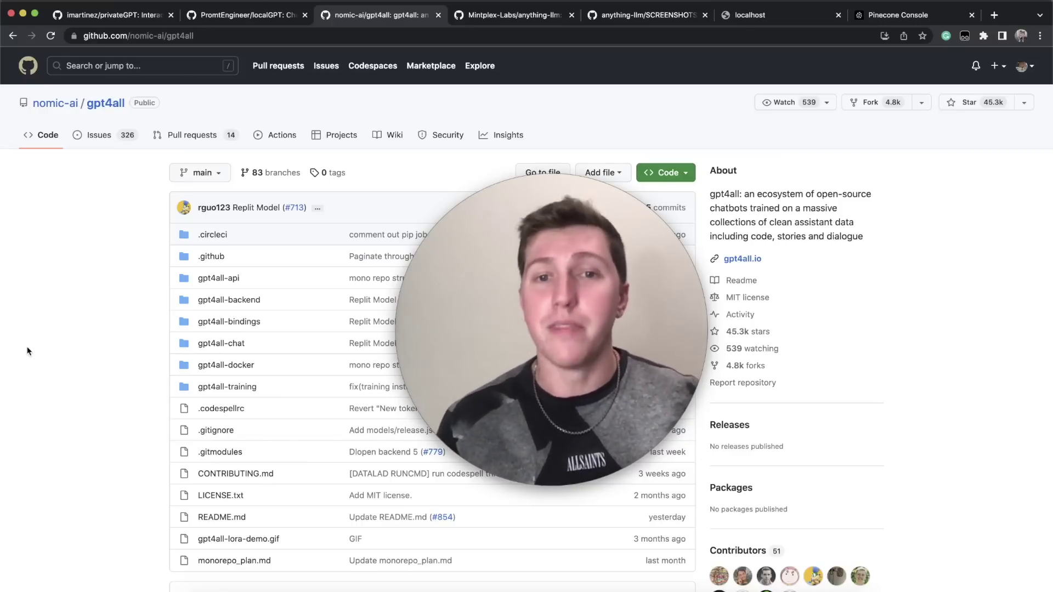
pyautogui.hotkey('ctrl', 'Tab')
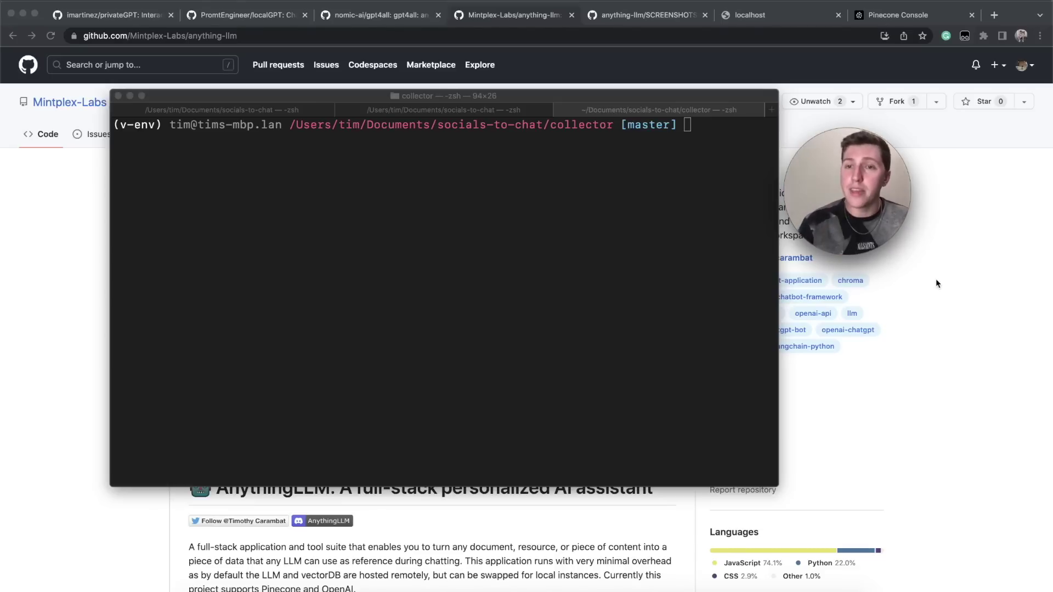
# Switch to the terminal, move and widen its window, and run python main.py in the collector folder.
pyautogui.click(718, 149)
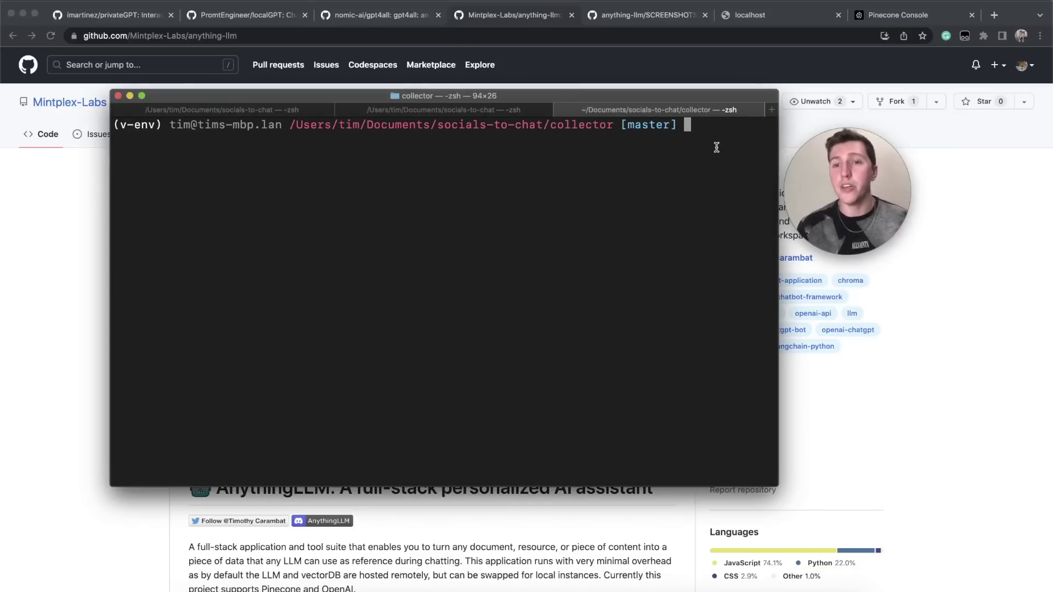
pyautogui.moveTo(540, 101); pyautogui.dragTo(439, 97)
pyautogui.moveTo(670, 165); pyautogui.dragTo(708, 165)
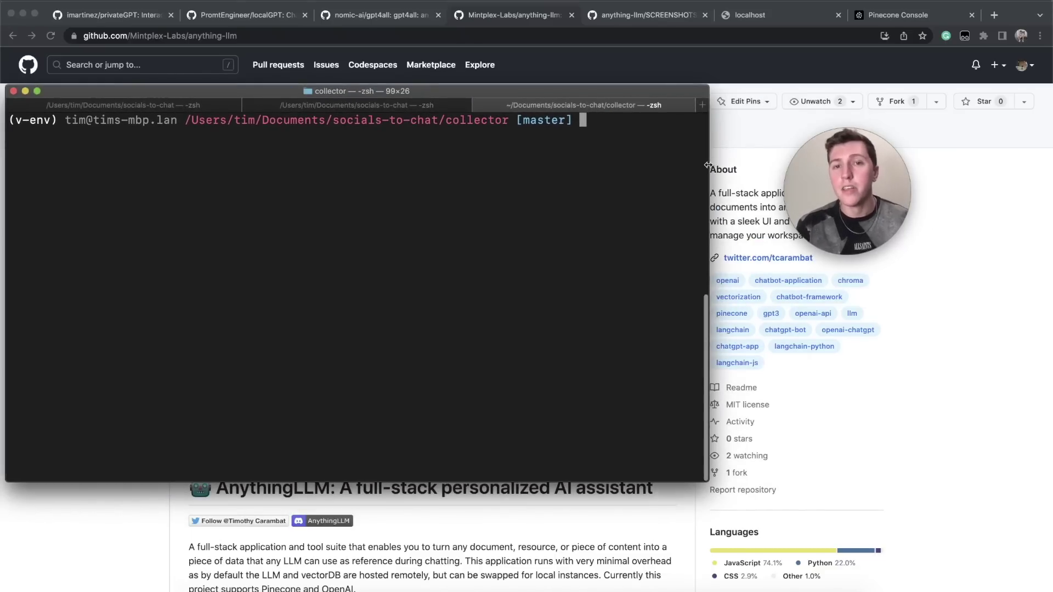
pyautogui.write('python m')
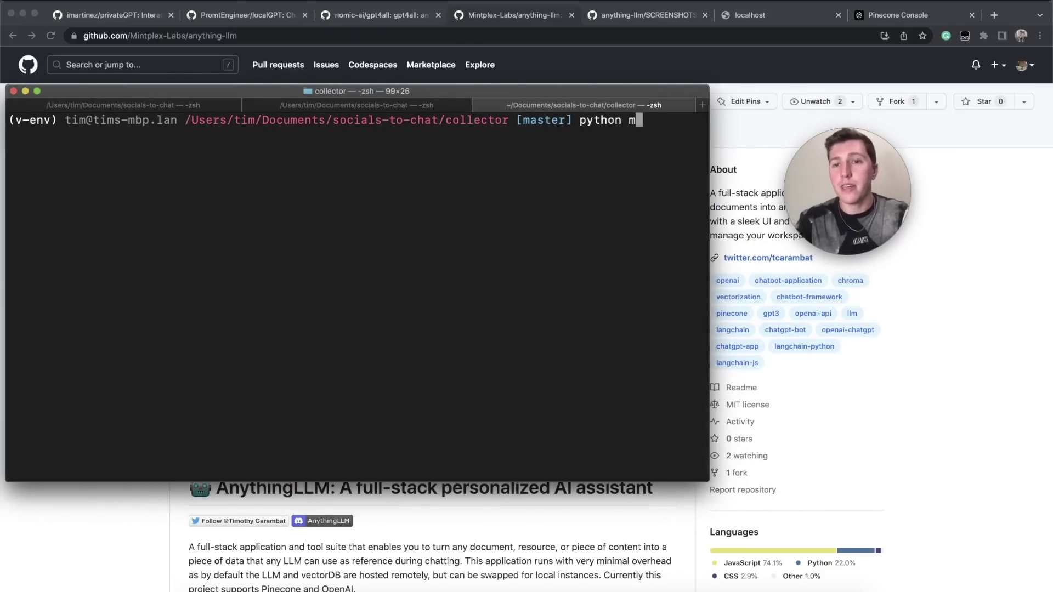
pyautogui.write('ain.py')
pyautogui.press('Return')
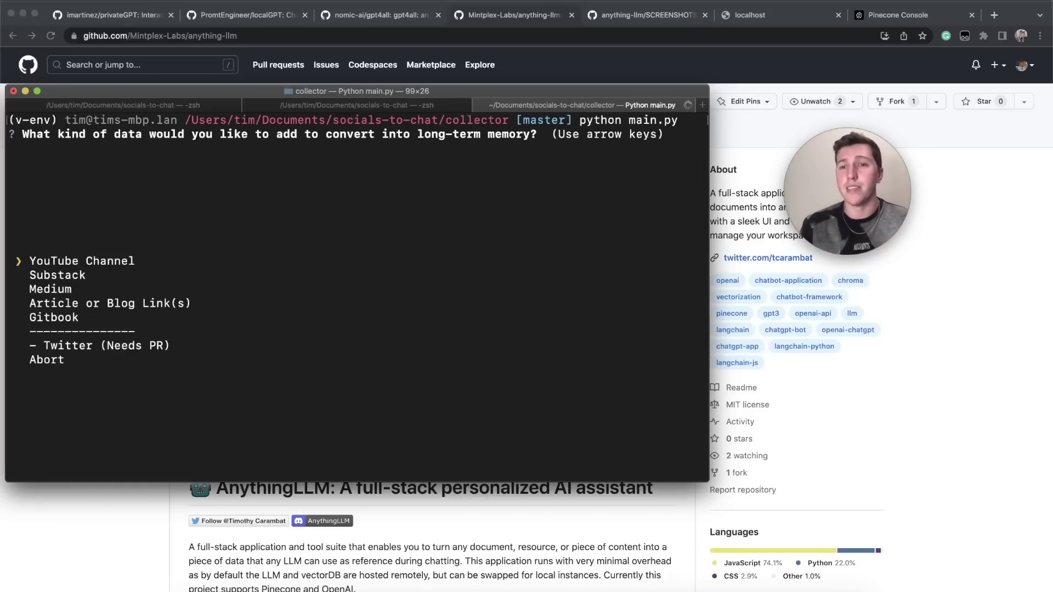
# Go through the data source choices from YouTube Channel to Gitbook, and abort the collector script.
pyautogui.press('Down')
pyautogui.press('Up')
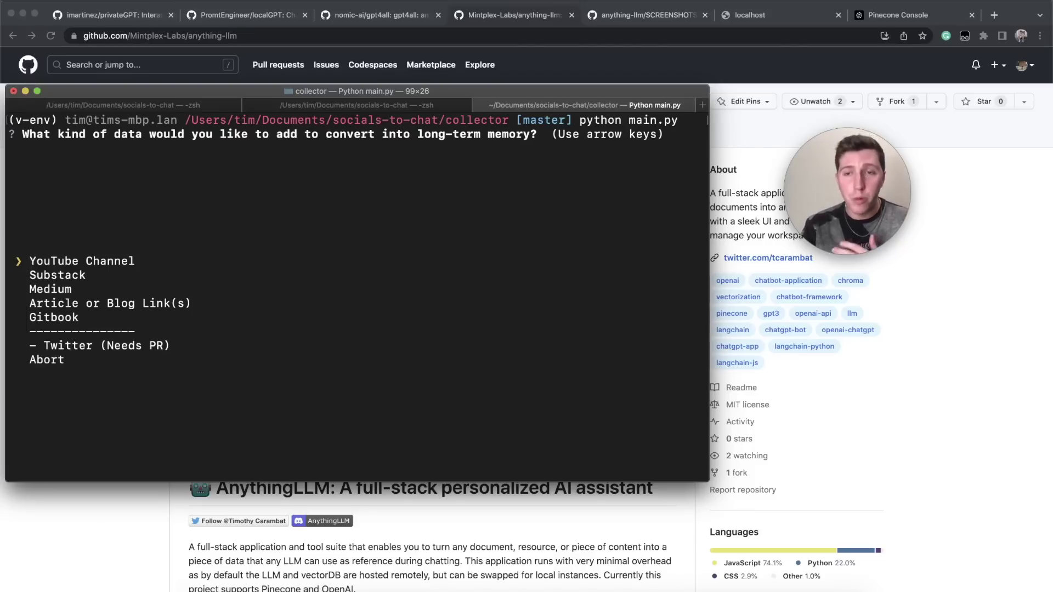
pyautogui.press('Down')
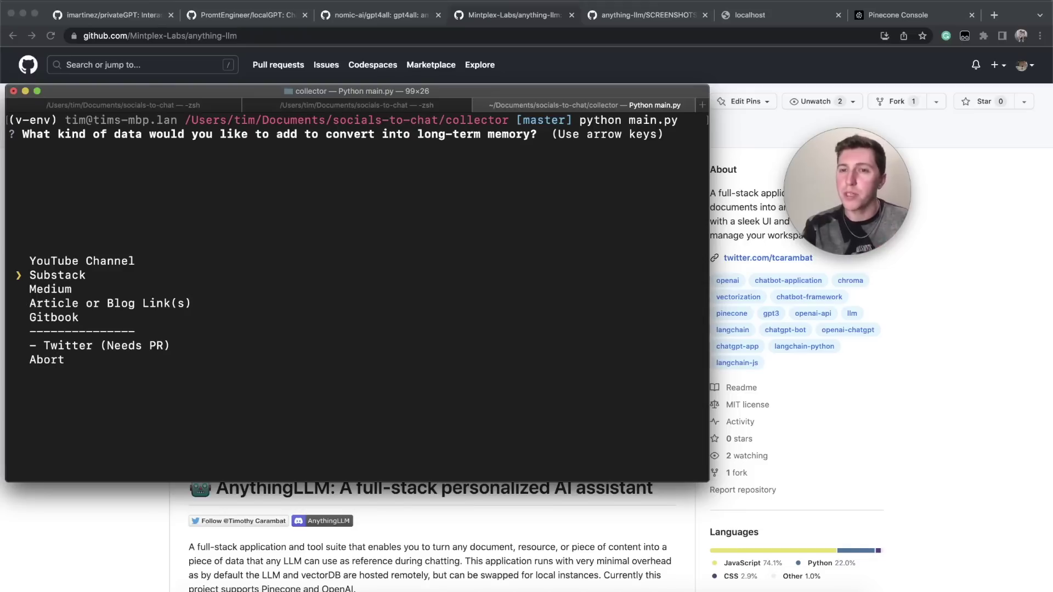
pyautogui.press('Down')
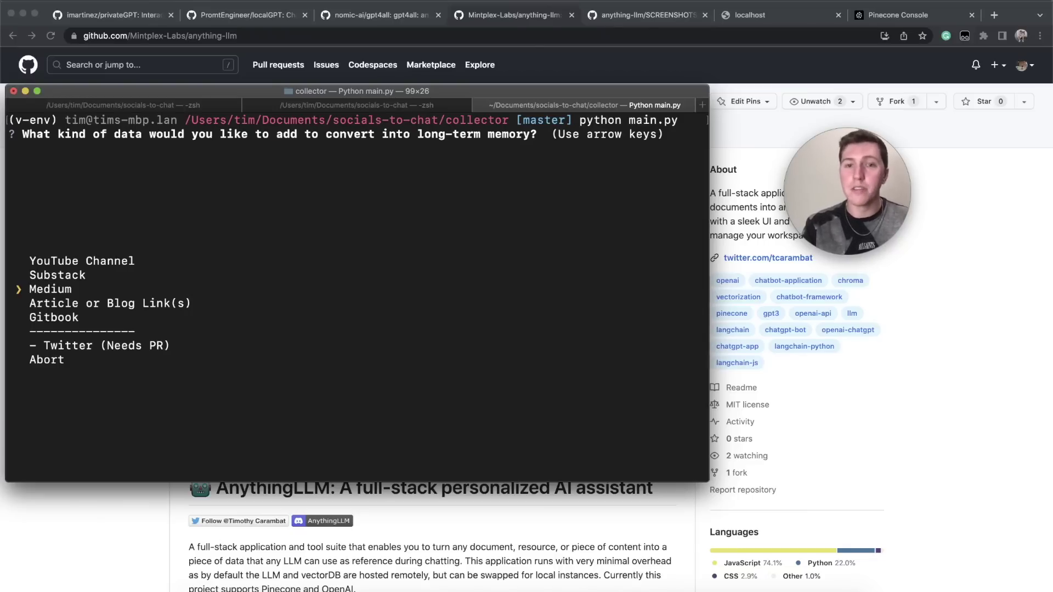
pyautogui.press('Down')
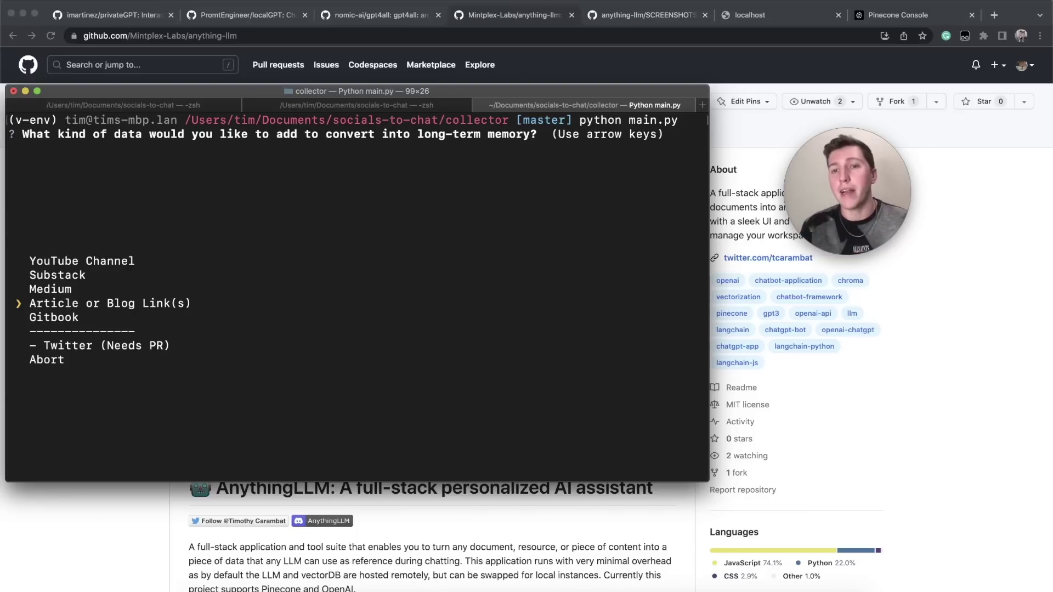
pyautogui.press('Down')
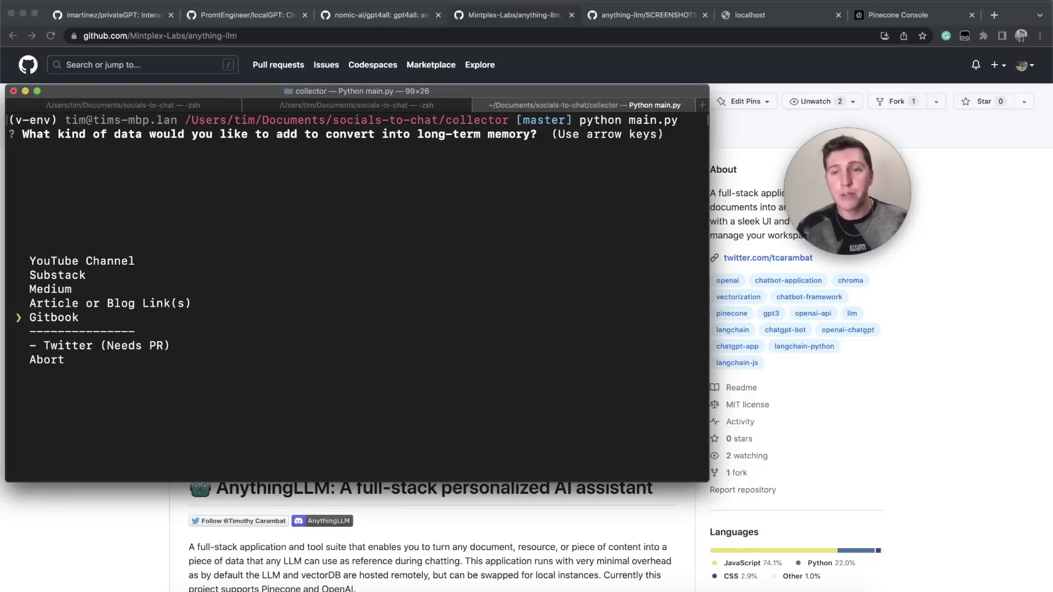
pyautogui.press('Down')
pyautogui.press('Return')
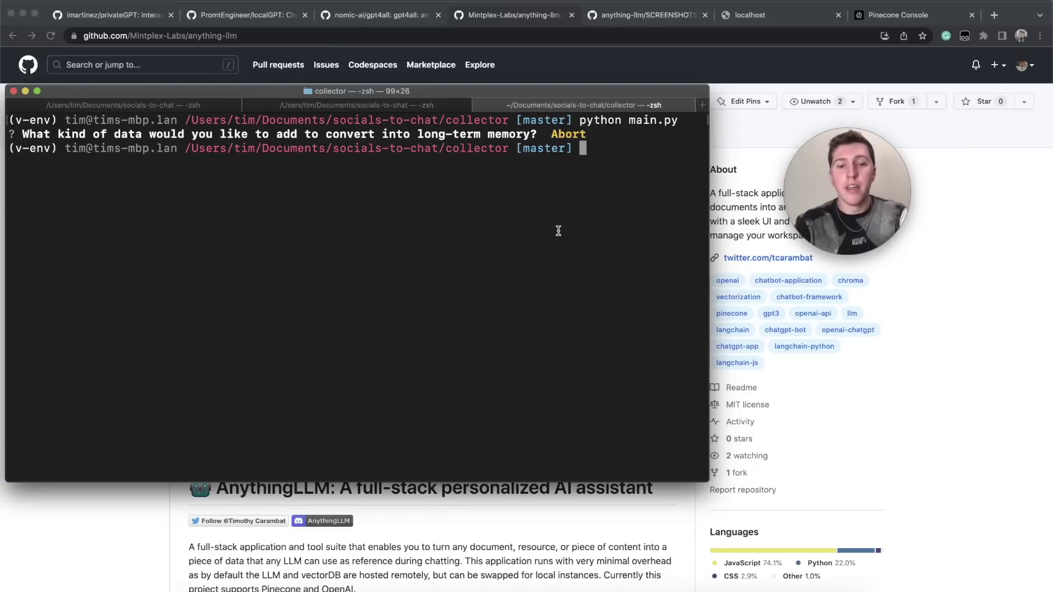
# Run python watch.py in the collector folder and highlight the watched hotdir directory in its output.
pyautogui.write('python wat')
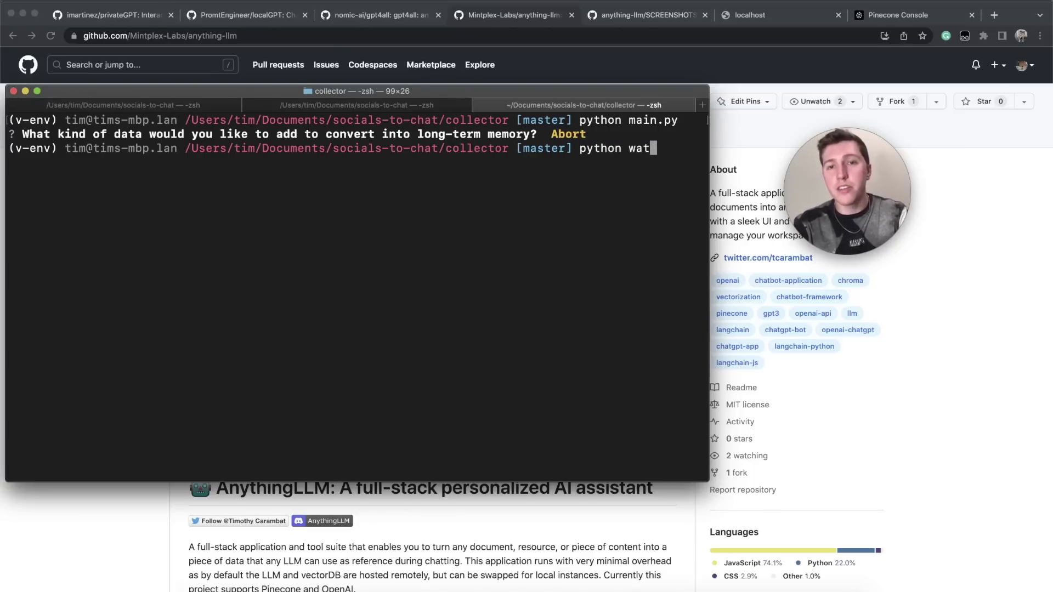
pyautogui.write('ch.py')
pyautogui.press('Return')
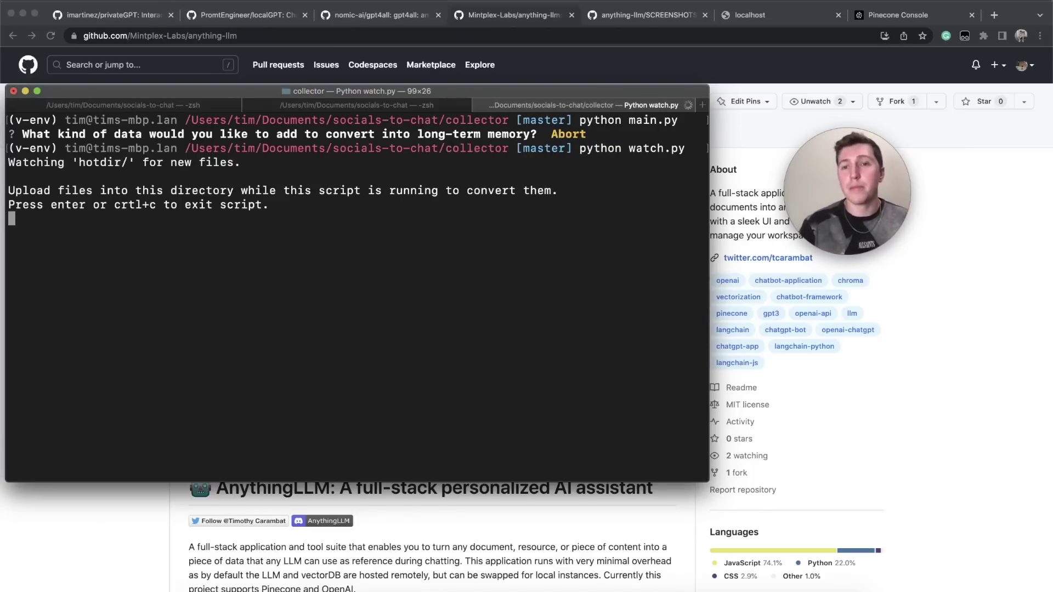
pyautogui.doubleClick(102, 164)
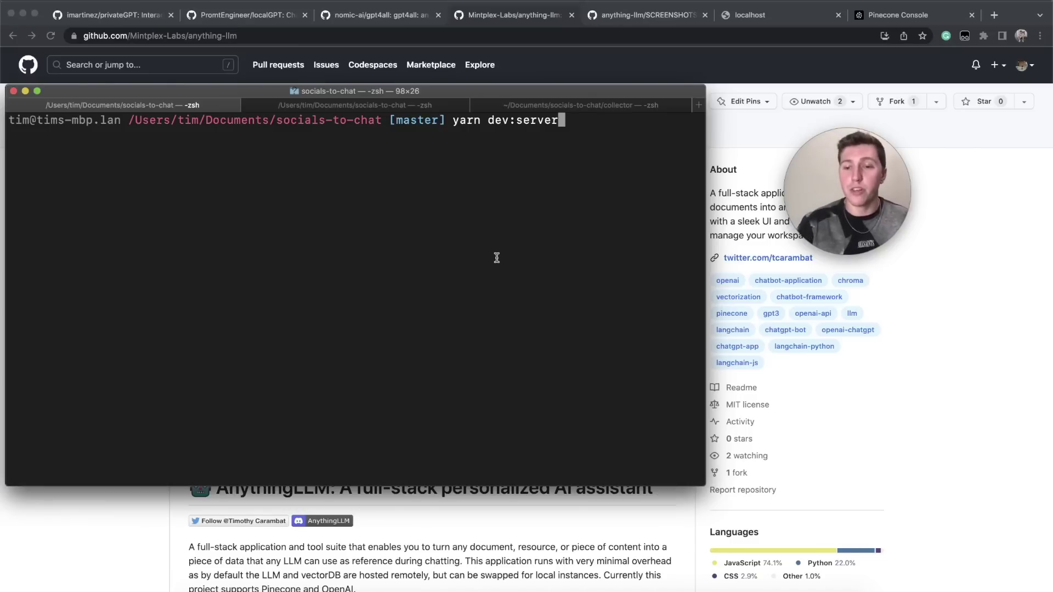
# Start the development server from the socials-to-chat folder with yarn dev:server.
pyautogui.press('Return')
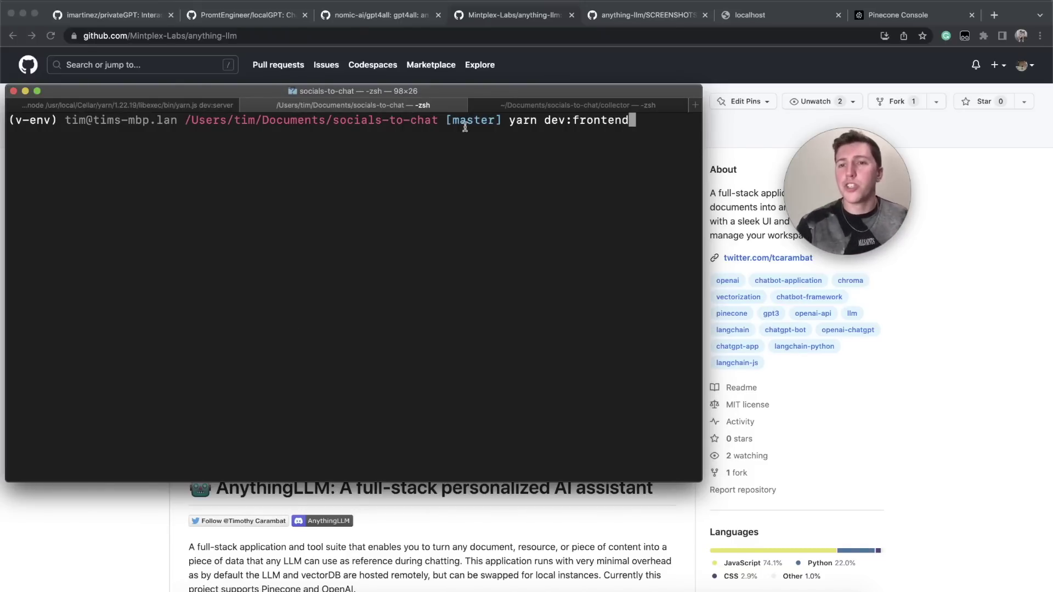
# Switch to the browser and examine the AnythingLLM screenshots of the home screen, document manager, chatting and setup check.
pyautogui.click(661, 17)
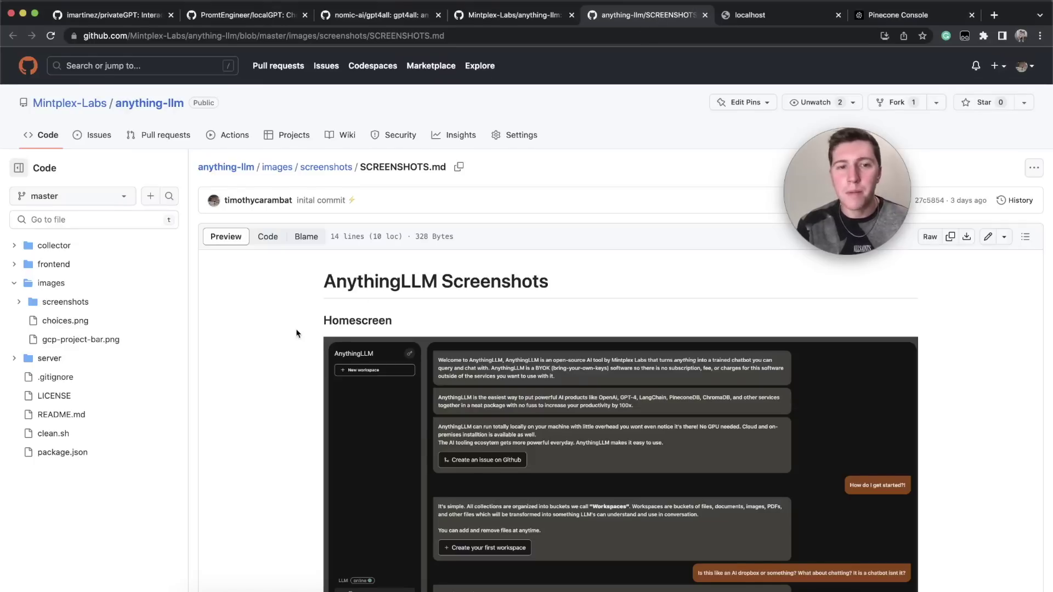
pyautogui.scroll(-4, 297, 334)
pyautogui.scroll(-2, 297, 333)
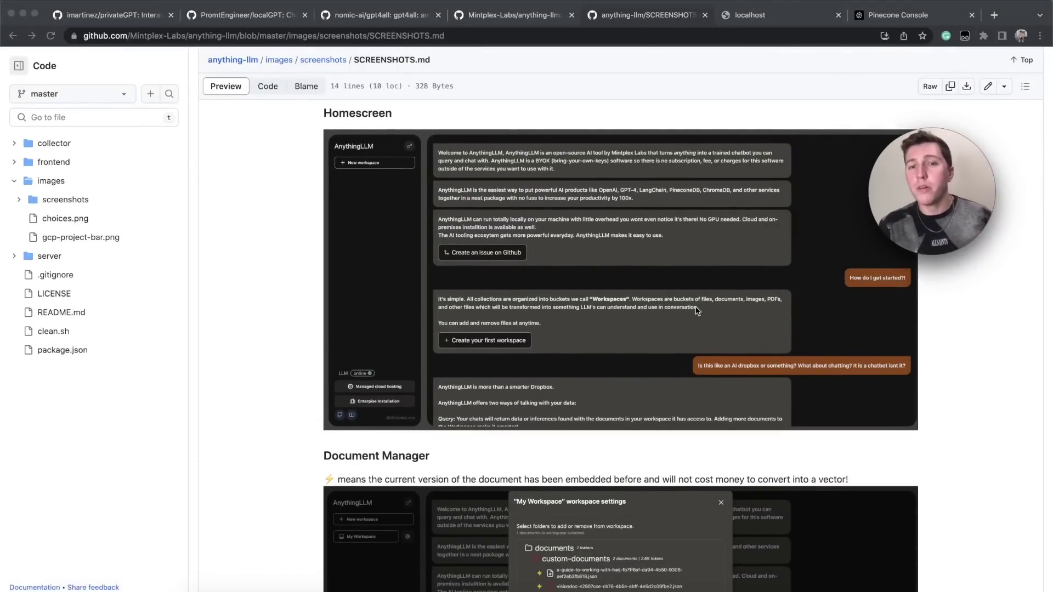
pyautogui.scroll(-6, 679, 311)
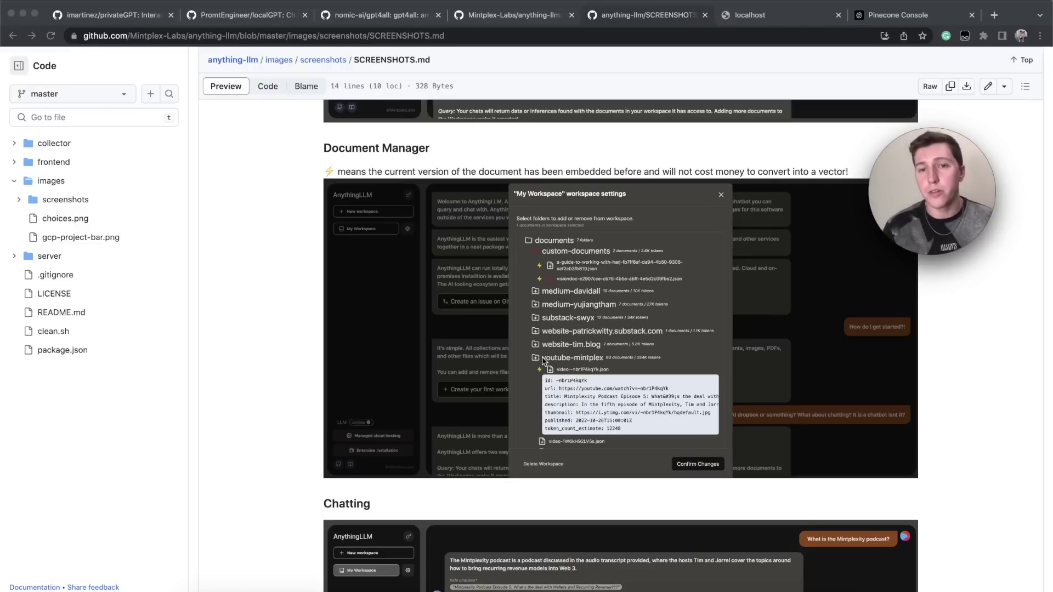
pyautogui.scroll(-5, 543, 361)
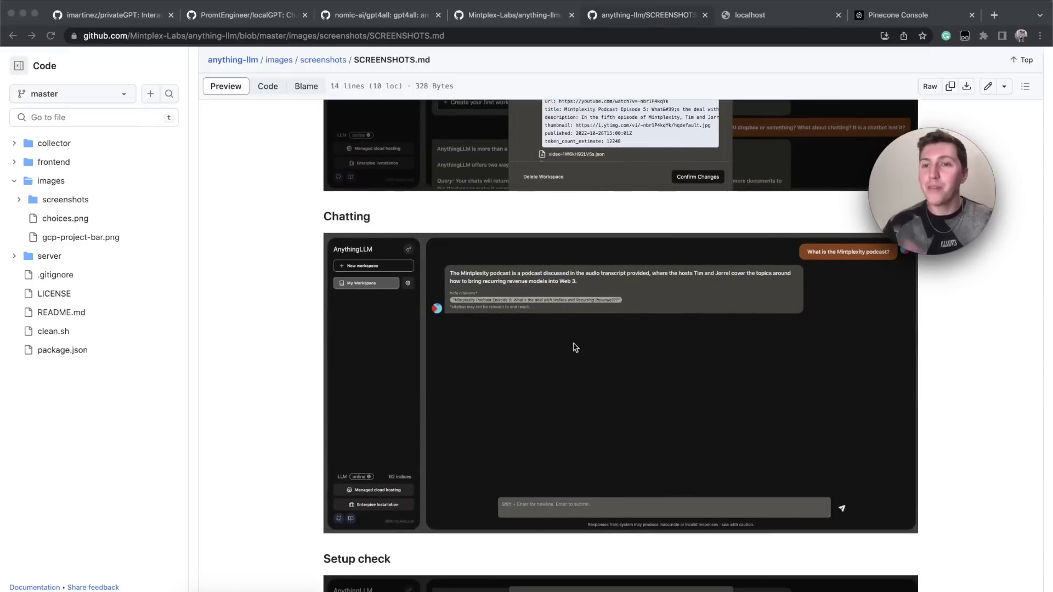
pyautogui.scroll(-4, 574, 343)
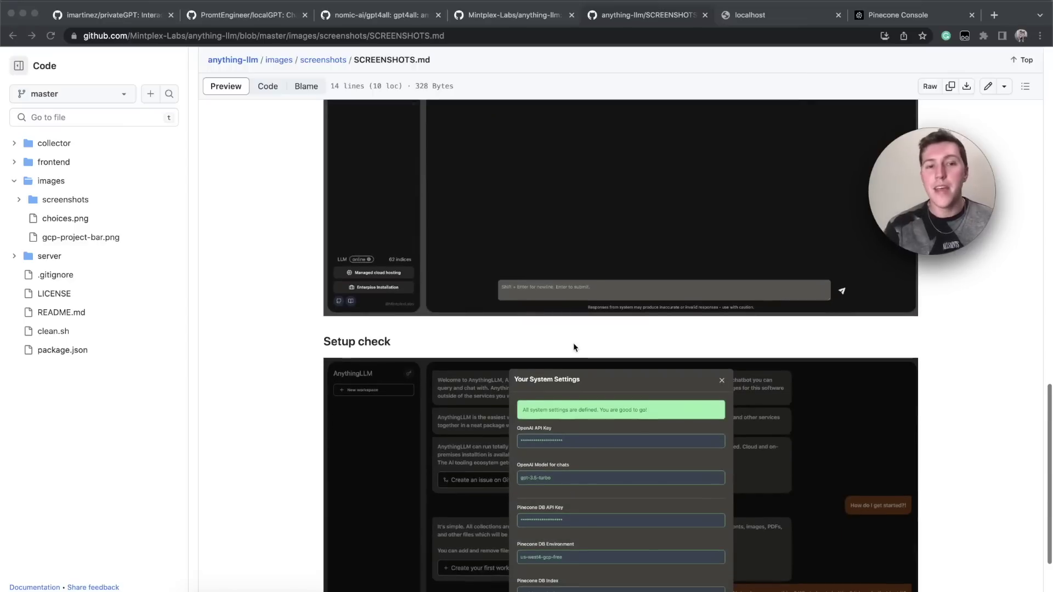
pyautogui.scroll(-2, 574, 344)
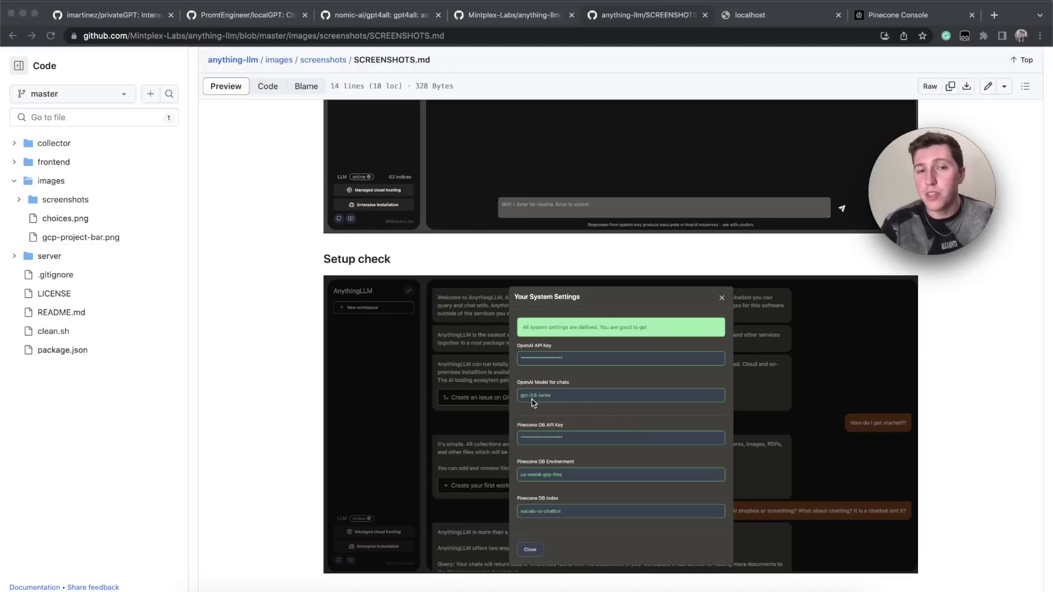
pyautogui.scroll(-1, 532, 403)
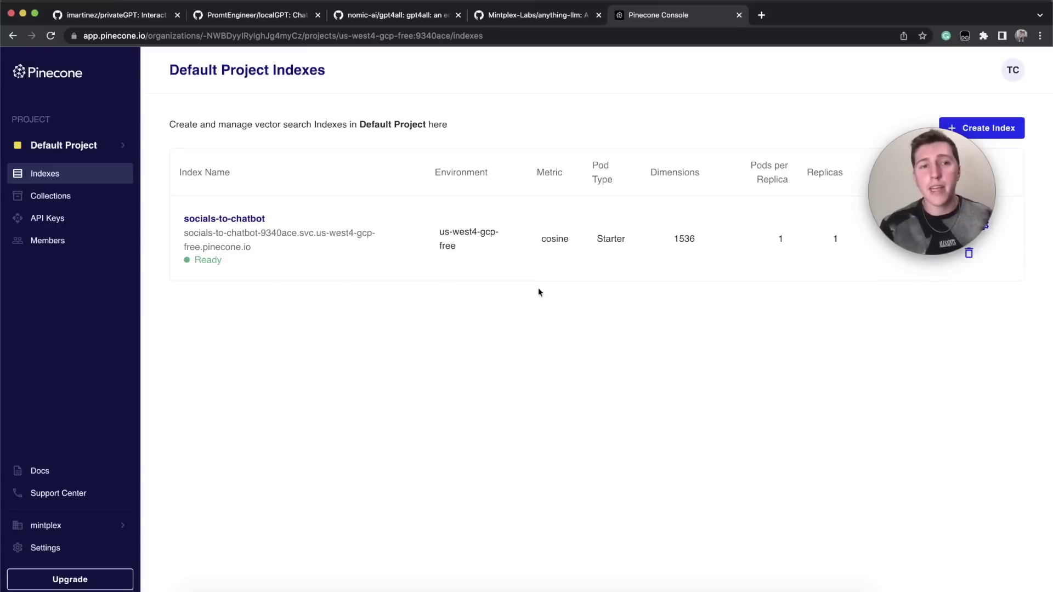
# Open the socials-to-chatbot index in the Pinecone console and expand its index info.
pyautogui.click(221, 218)
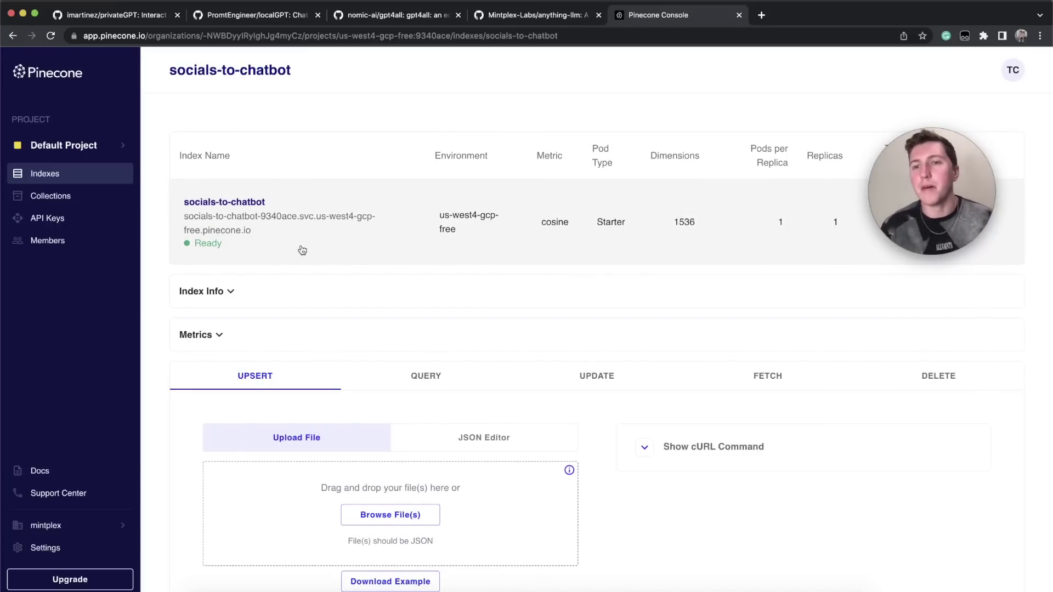
pyautogui.click(229, 291)
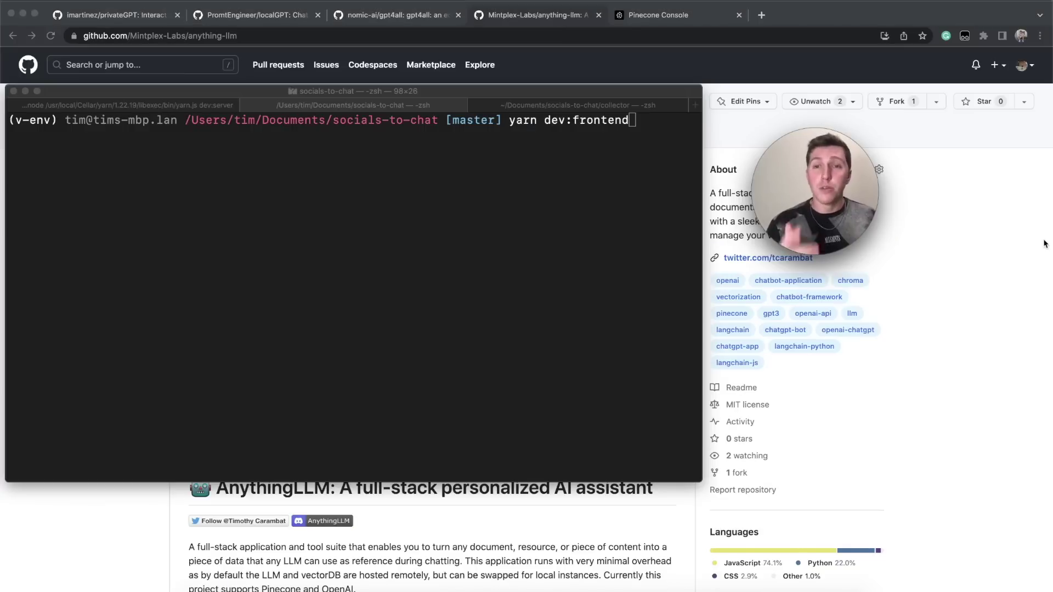
# Switch to the terminal, start the frontend with yarn dev:frontend, and bring up AnythingLLM at localhost:3000.
pyautogui.click(508, 343)
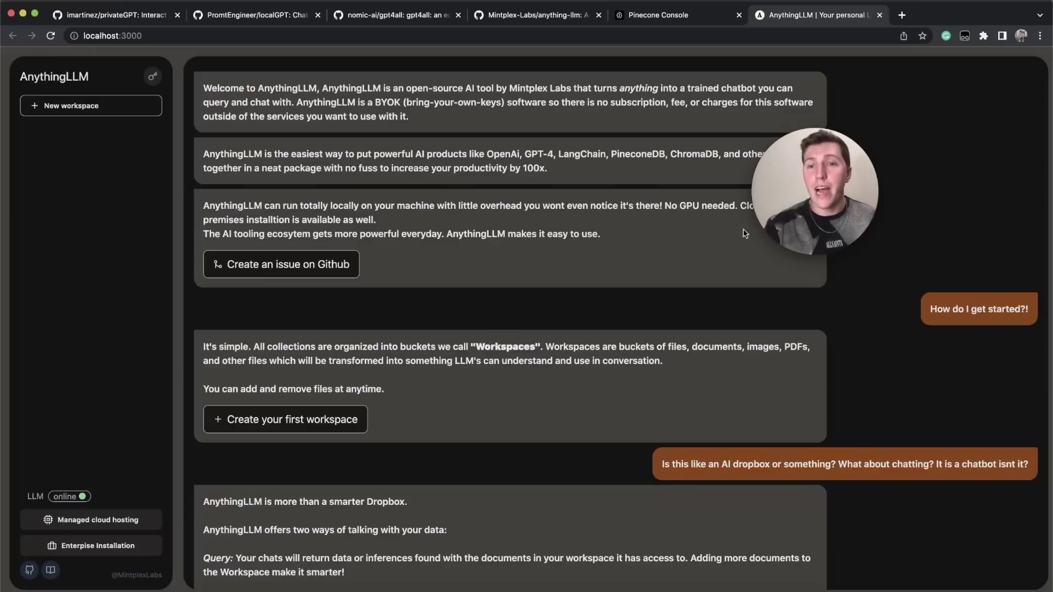
pyautogui.moveTo(808, 199); pyautogui.dragTo(936, 175)
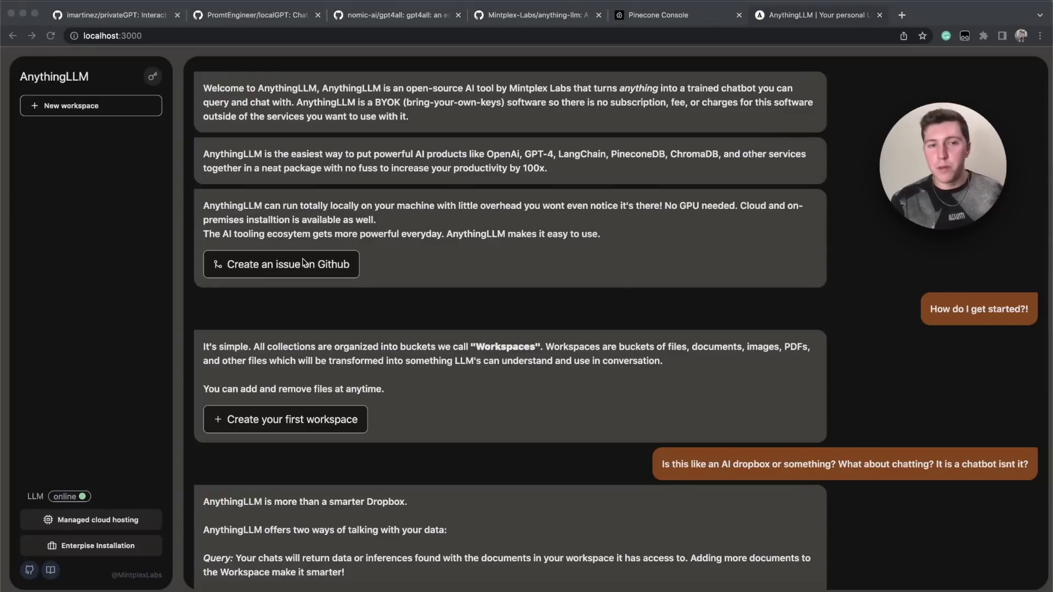
pyautogui.click(475, 270)
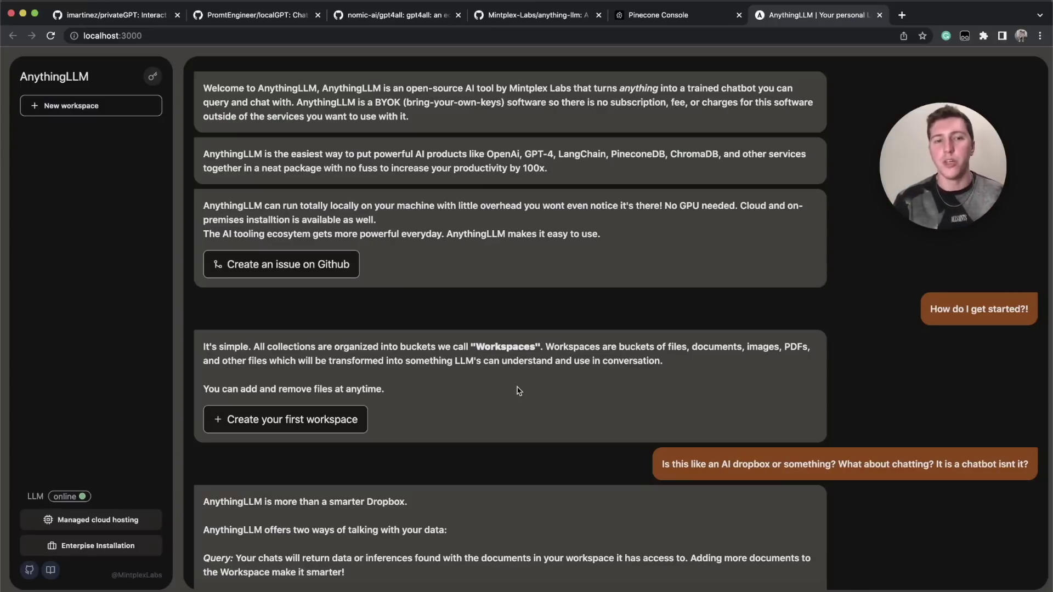
# Create a first workspace named Workspace One.
pyautogui.click(276, 420)
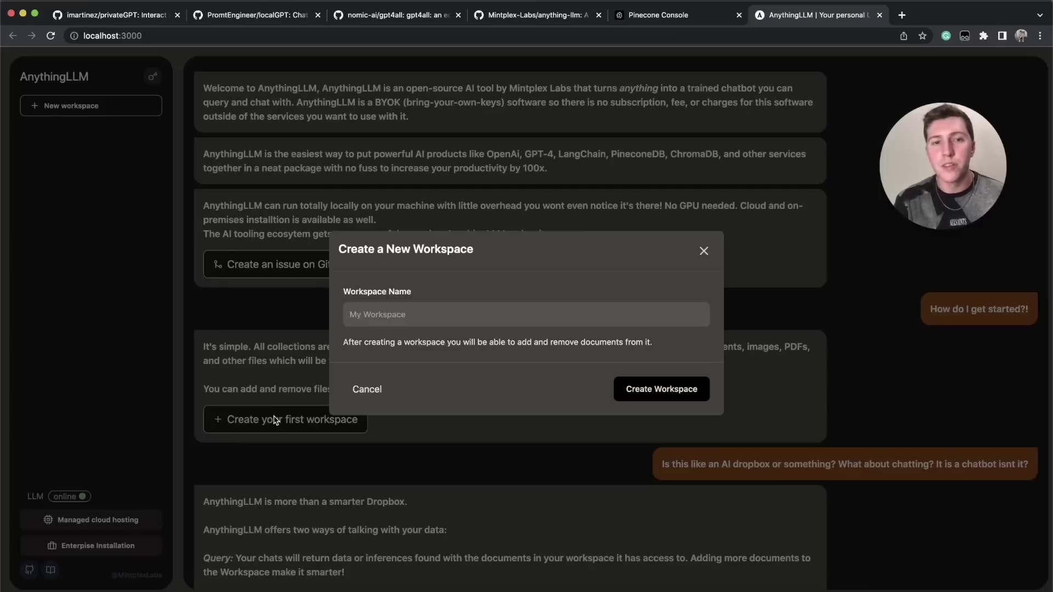
pyautogui.click(402, 312)
pyautogui.write('Workspace One')
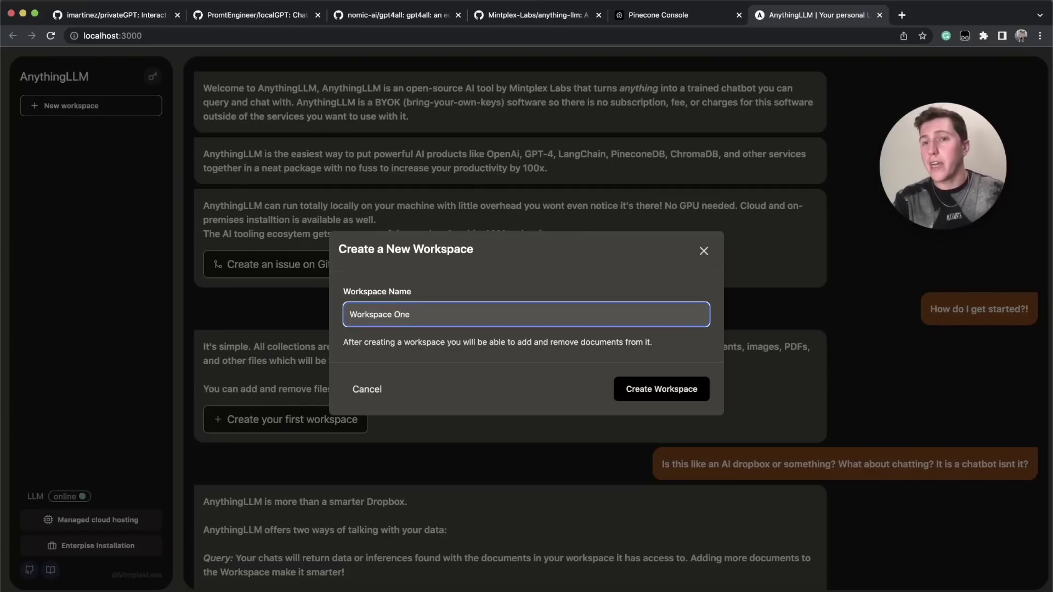
pyautogui.press('Return')
# Open Workspace One and expand the documents folder and its custom-documents subfolder in the workspace settings.
pyautogui.click(91, 144)
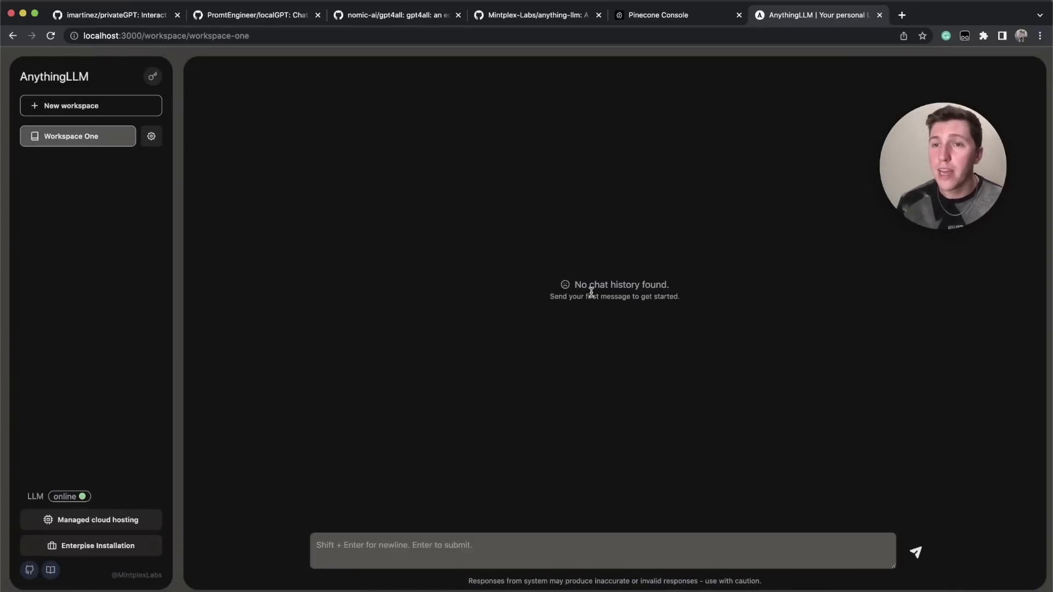
pyautogui.click(158, 138)
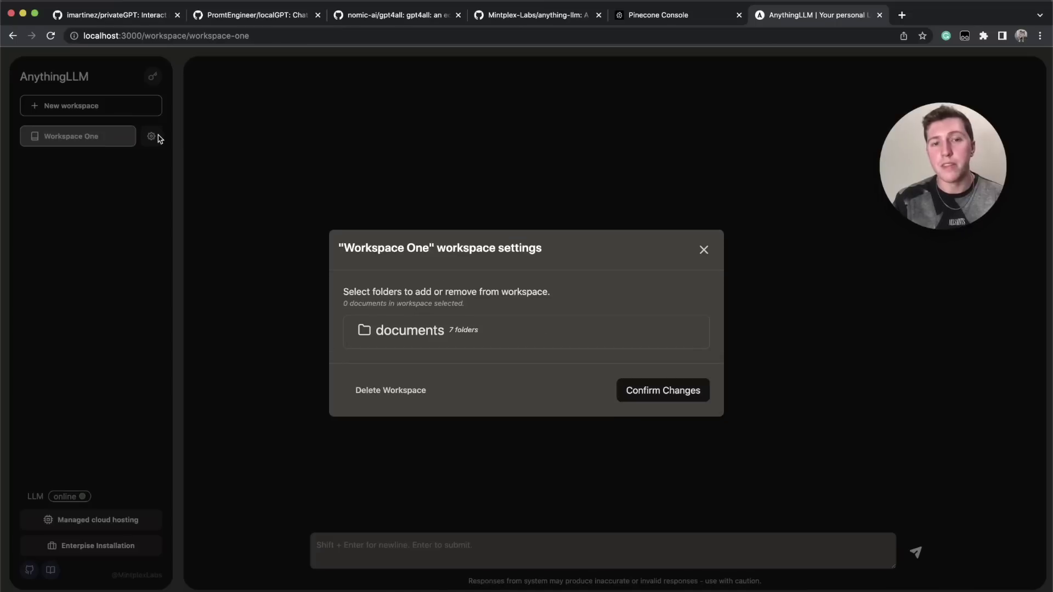
pyautogui.click(424, 332)
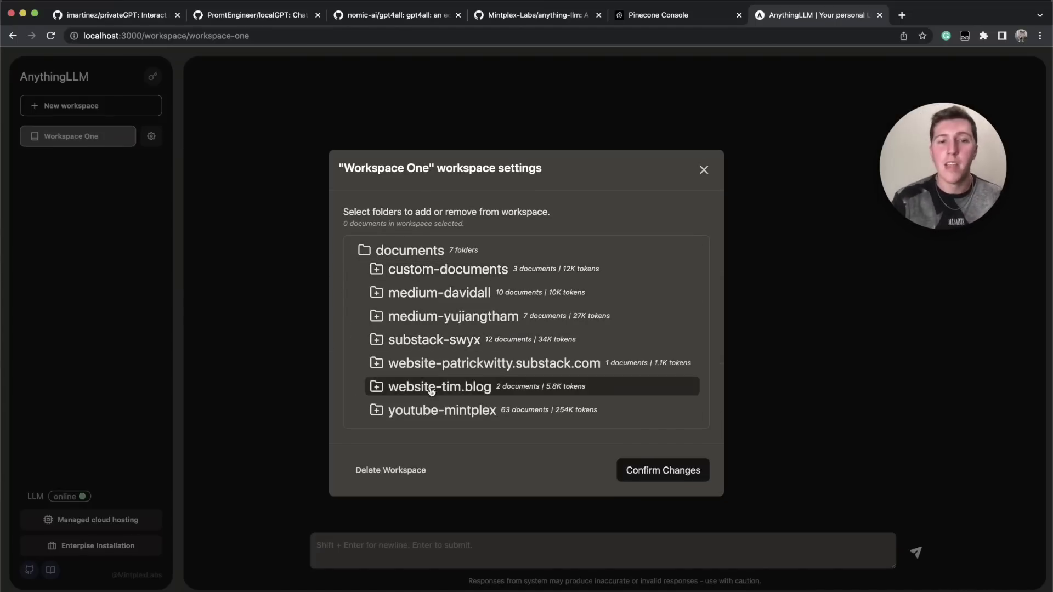
pyautogui.click(426, 270)
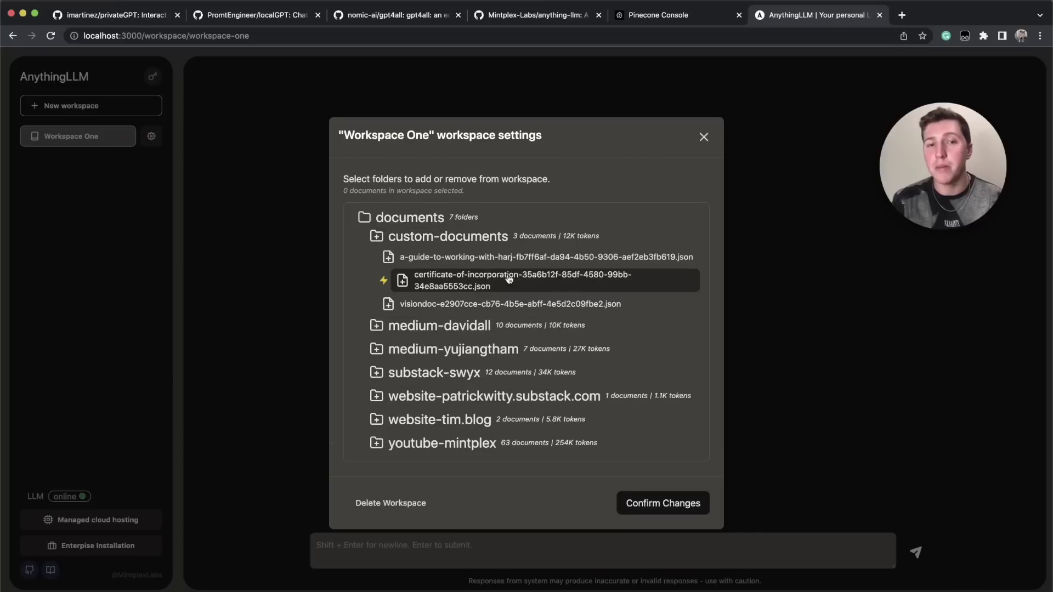
# View the explanation of the lightning symbol beside the certificate-of-incorporation document and close the workspace settings.
pyautogui.click(385, 282)
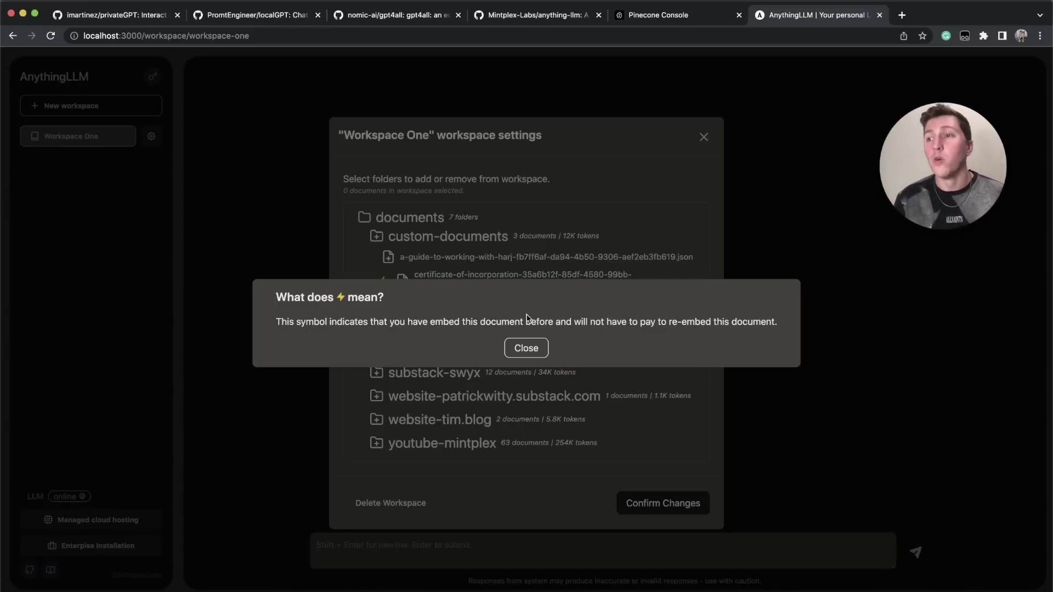
pyautogui.click(526, 348)
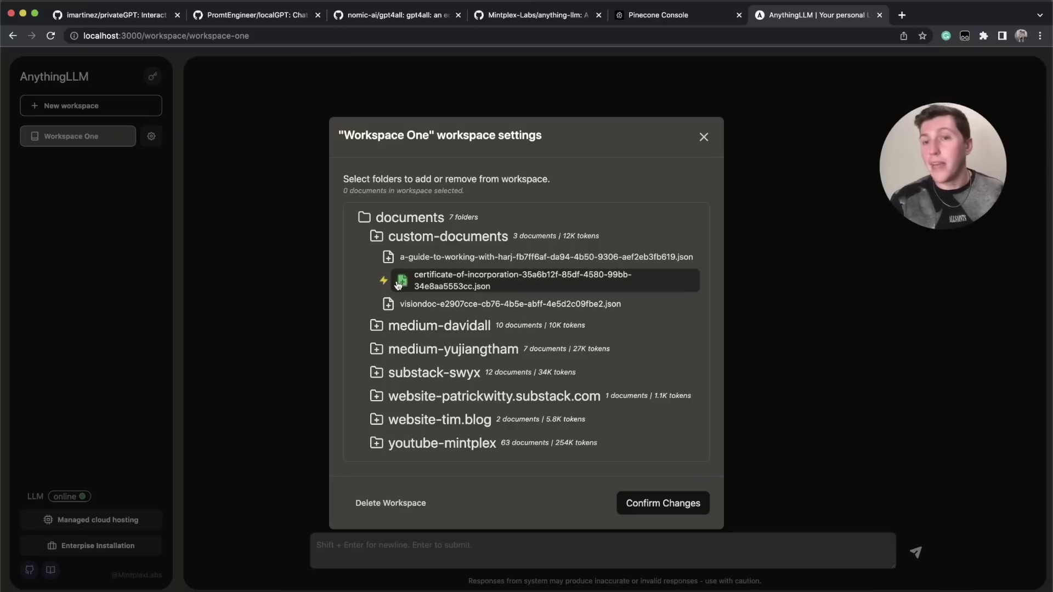
pyautogui.click(704, 138)
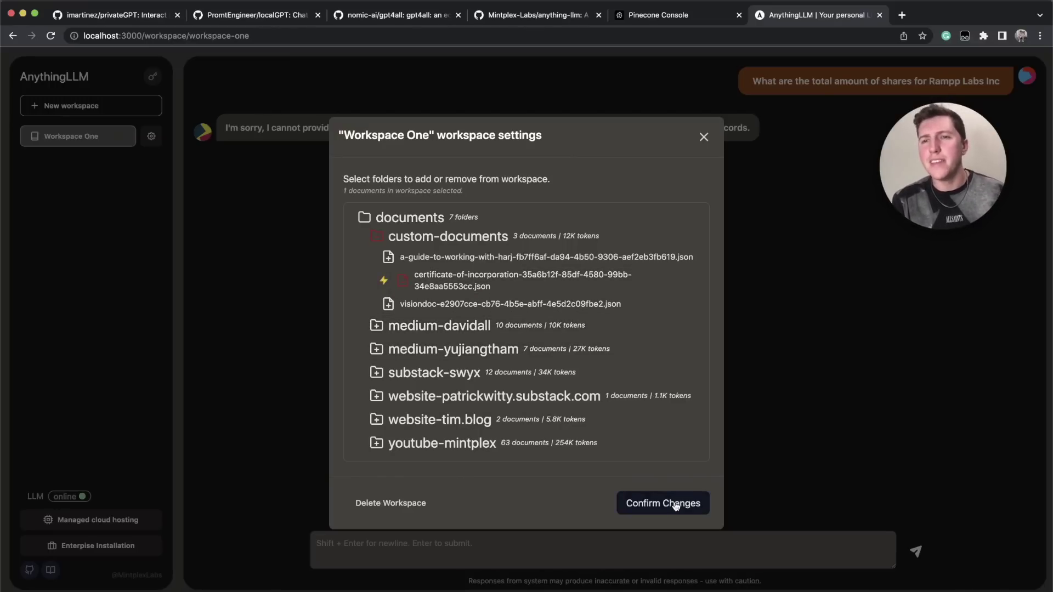
# Embed the selected certificate-of-incorporation document into Workspace One.
pyautogui.click(676, 506)
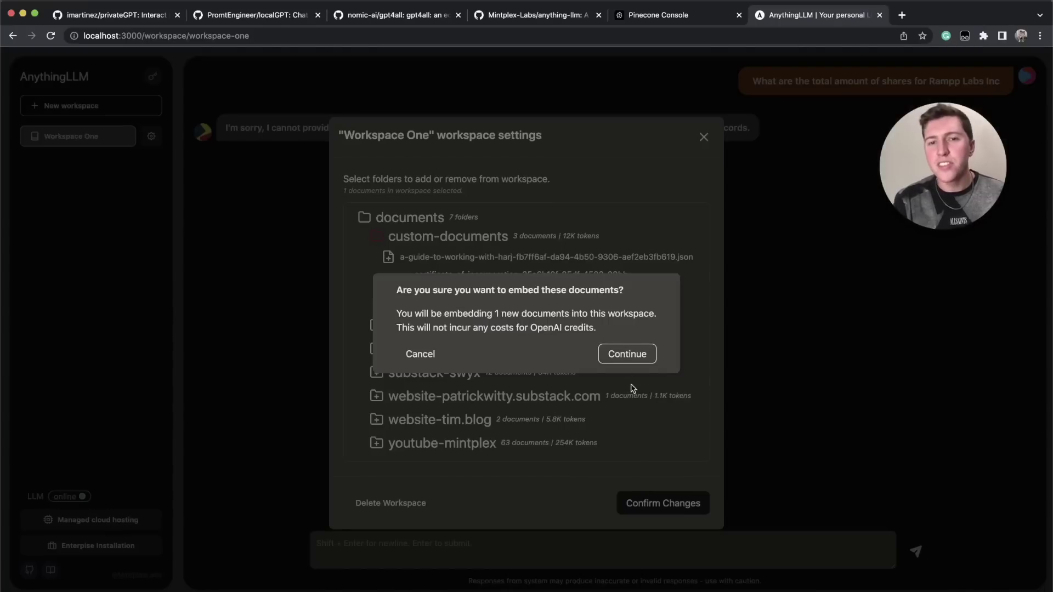
pyautogui.click(634, 350)
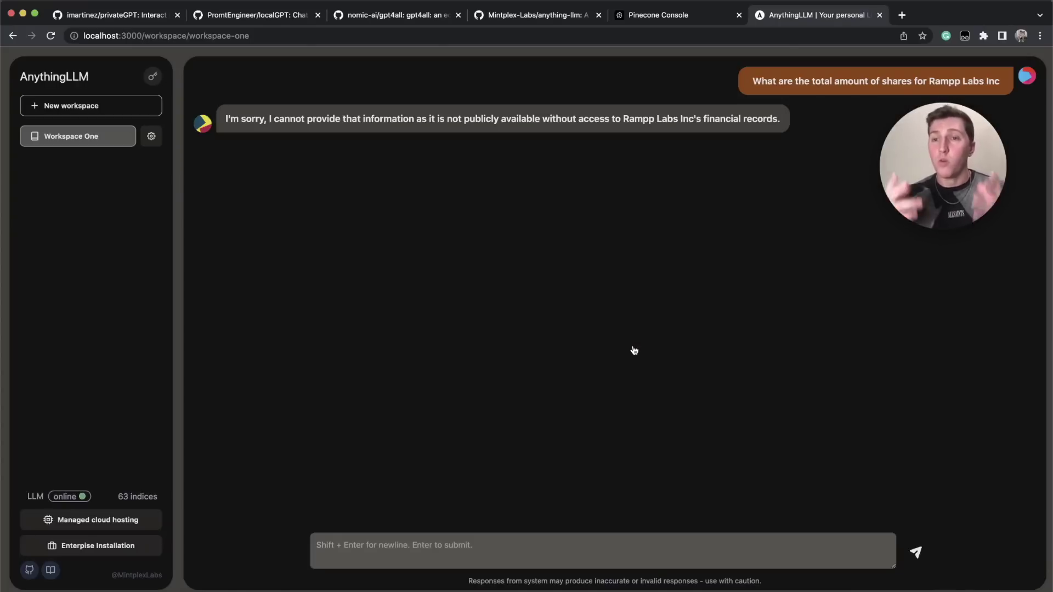
# Resend the question "What are the total amount of shares for Rampp Labs Inc" in the chat and show the new answer's citations.
pyautogui.tripleClick(834, 82)
pyautogui.hotkey('ctrl', 'c')
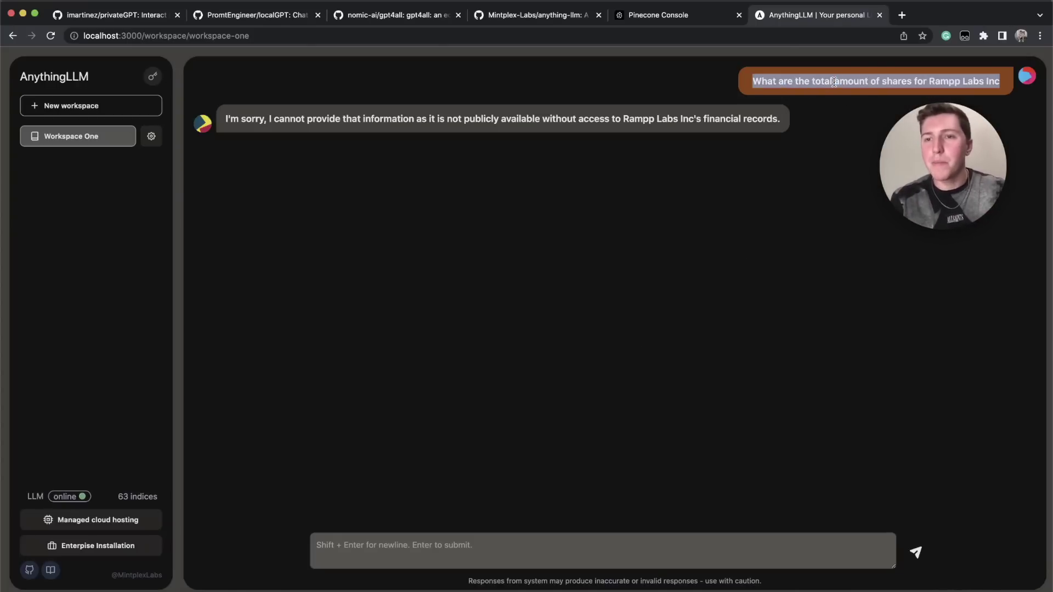
pyautogui.click(454, 549)
pyautogui.hotkey('ctrl', 'v')
pyautogui.press('Return')
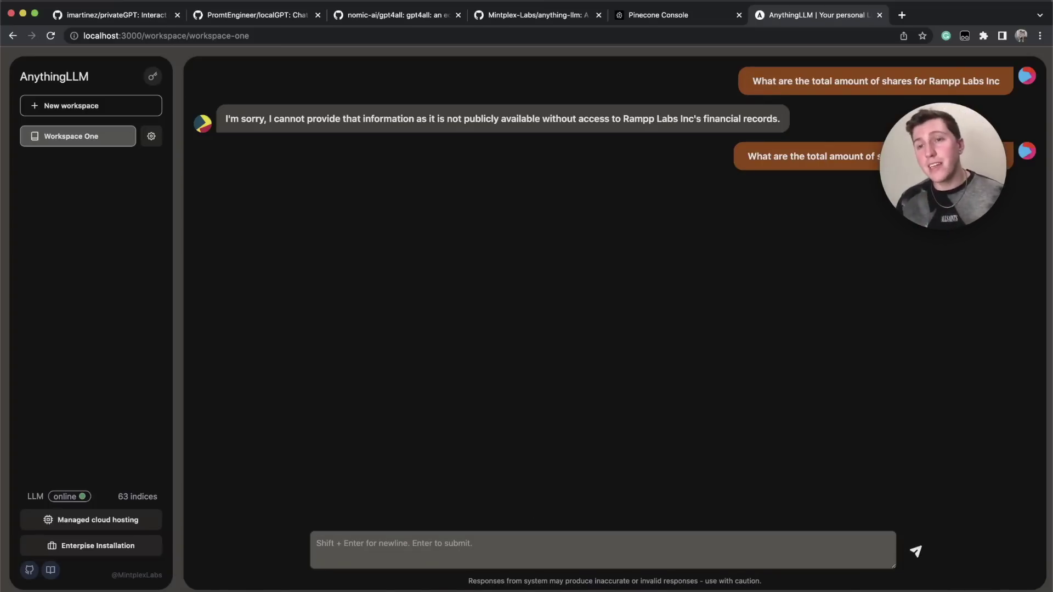
pyautogui.press('Return')
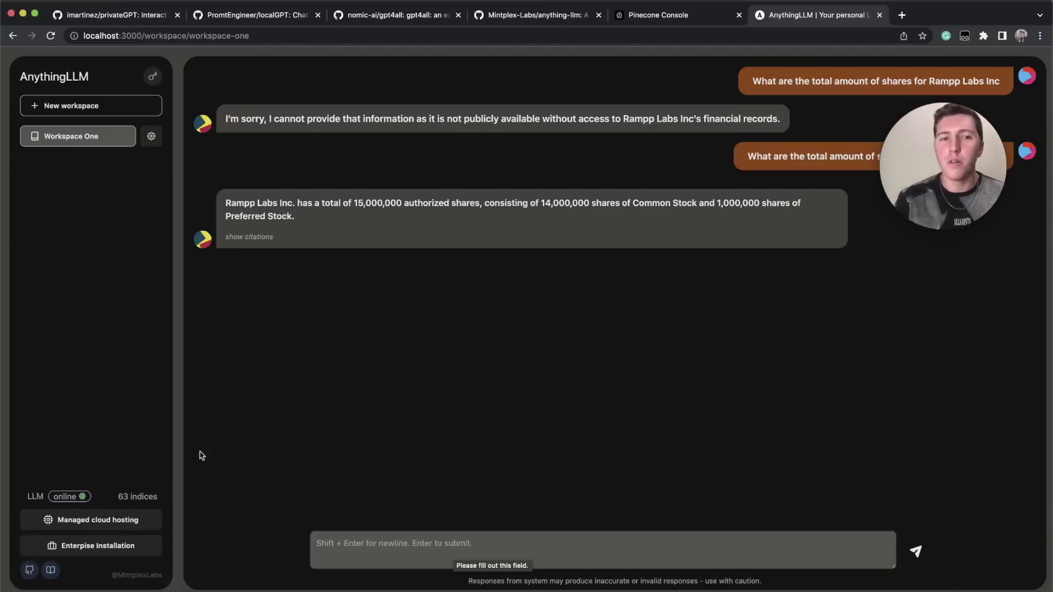
pyautogui.click(266, 242)
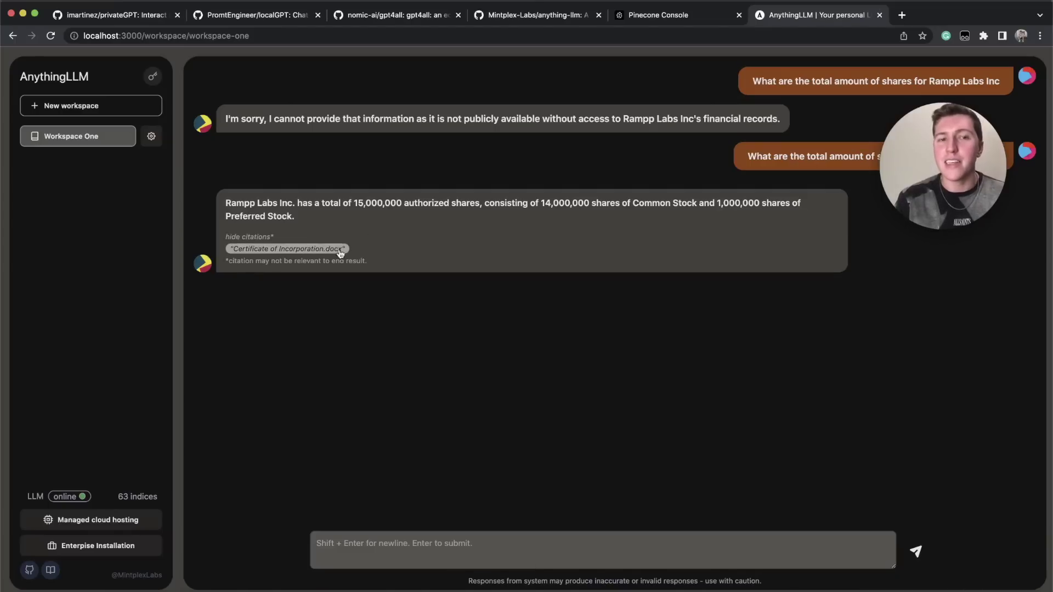